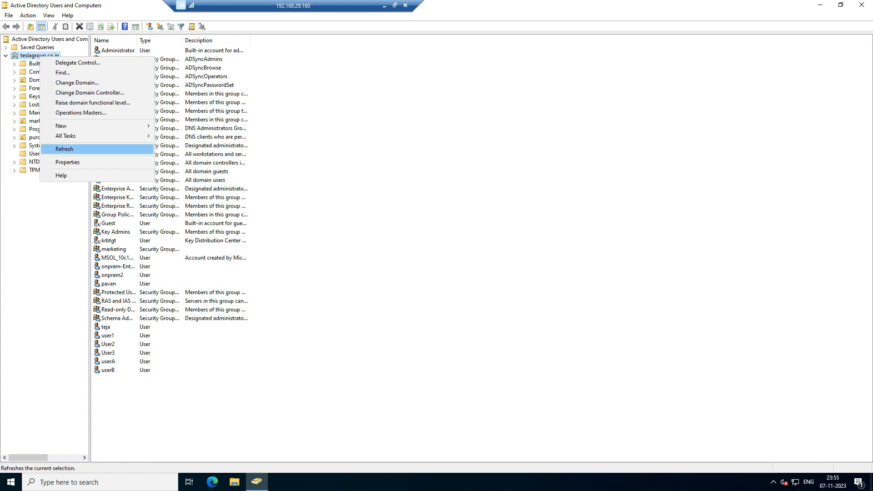
pyautogui.click(327, 164)
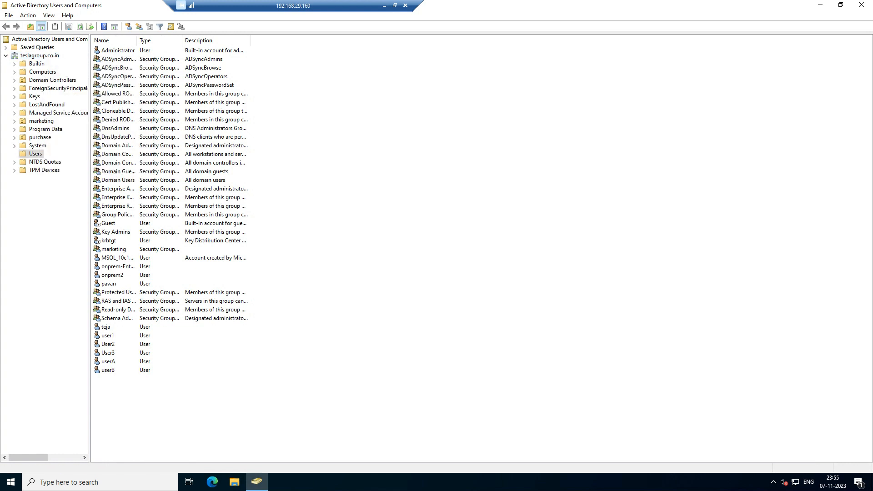
pyautogui.click(861, 5)
pyautogui.press('super')
pyautogui.write('dsa')
pyautogui.press('Return')
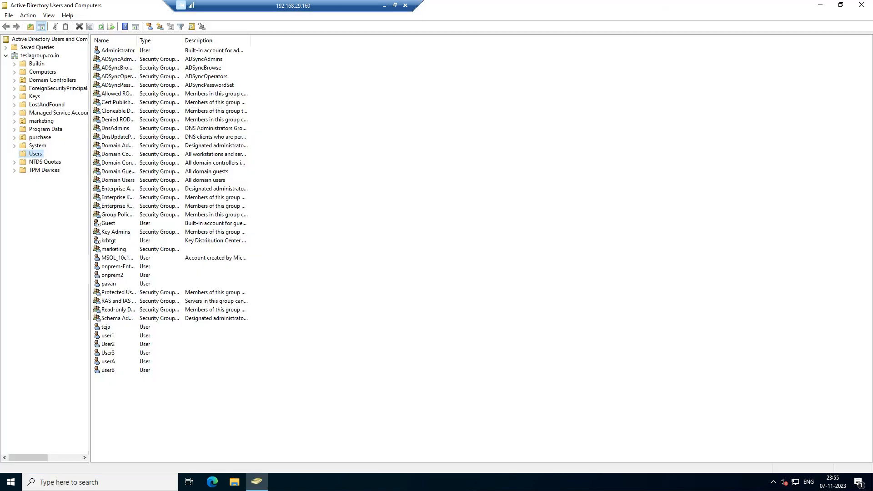
# Try to create an organizational unit named marketing in the teslagroup.co.in domain, keeping protection from accidental deletion enabled
pyautogui.rightClick(45, 56)
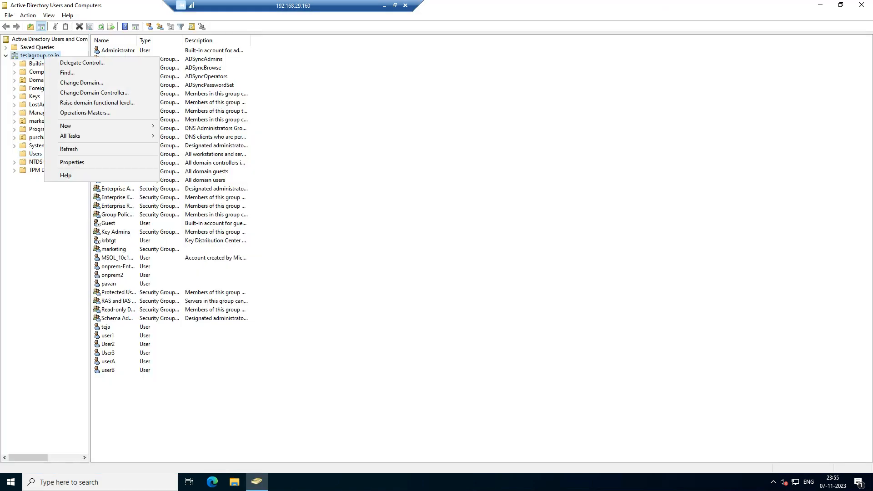
pyautogui.moveTo(91, 125)
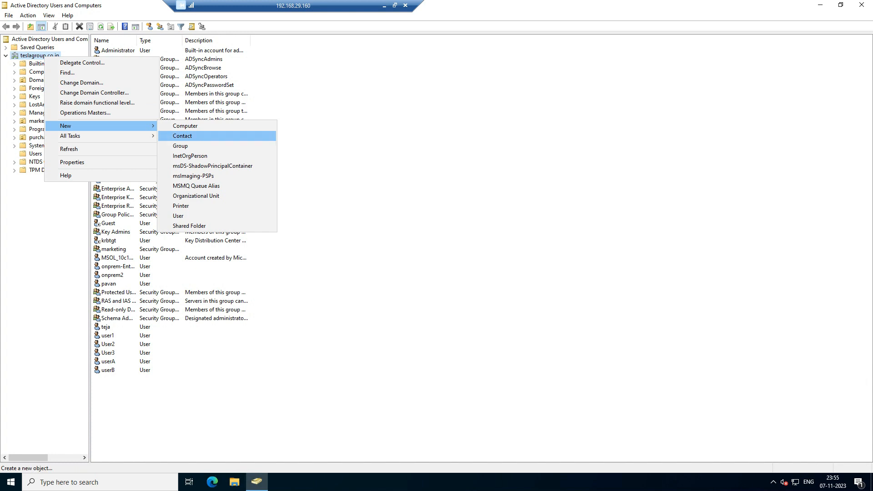
pyautogui.click(196, 195)
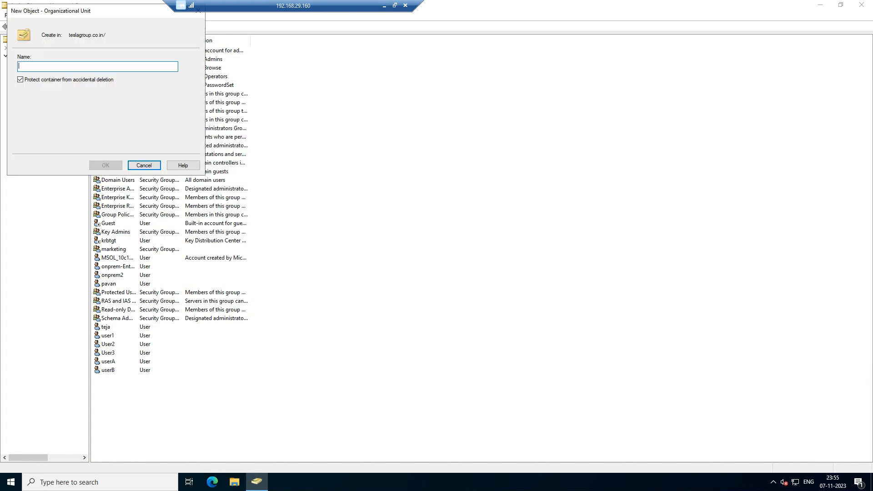
pyautogui.write('maarketing')
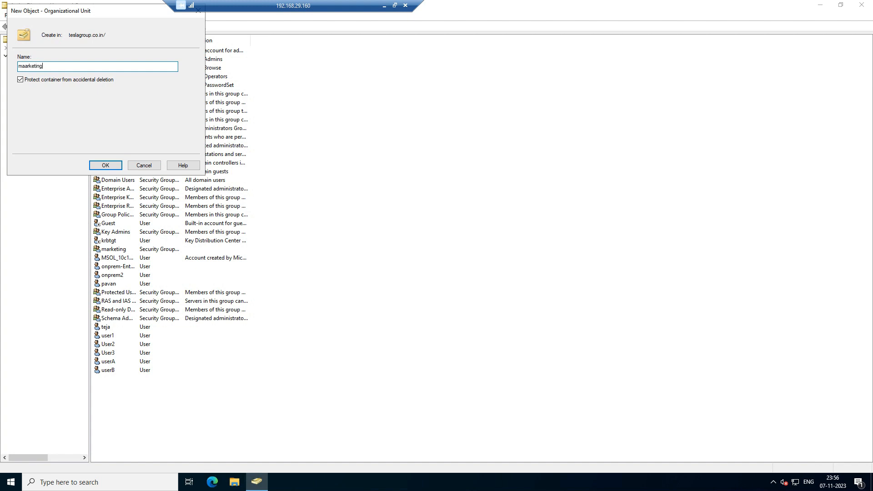
pyautogui.press('BackSpace')
pyautogui.click(20, 79)
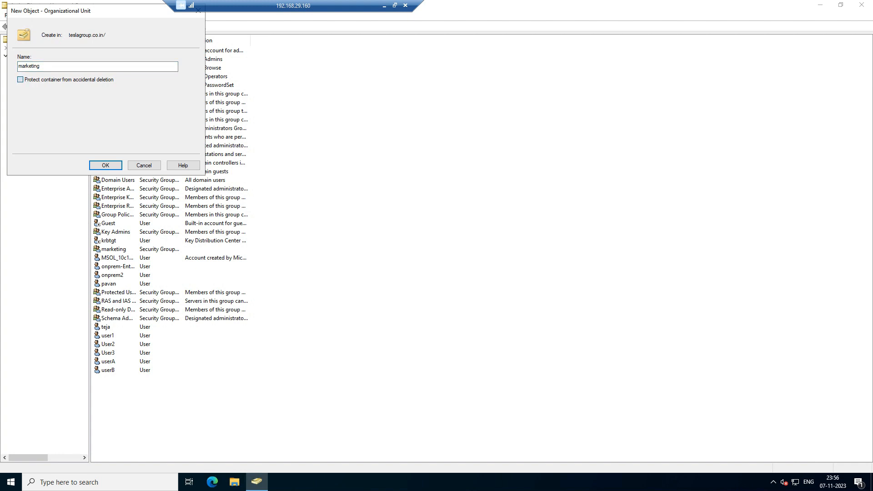
pyautogui.click(20, 79)
pyautogui.click(105, 165)
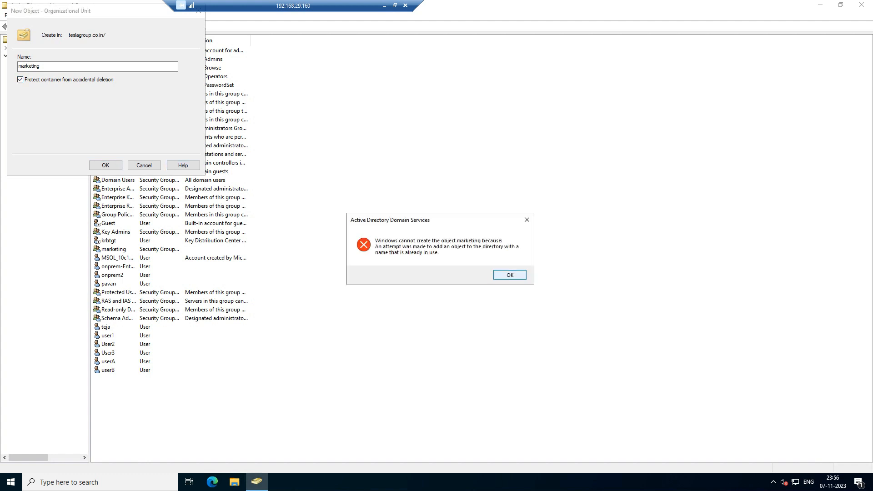
pyautogui.click(510, 275)
# Change the new organizational unit's name to accounts and create it
pyautogui.moveTo(47, 67); pyautogui.dragTo(18, 66)
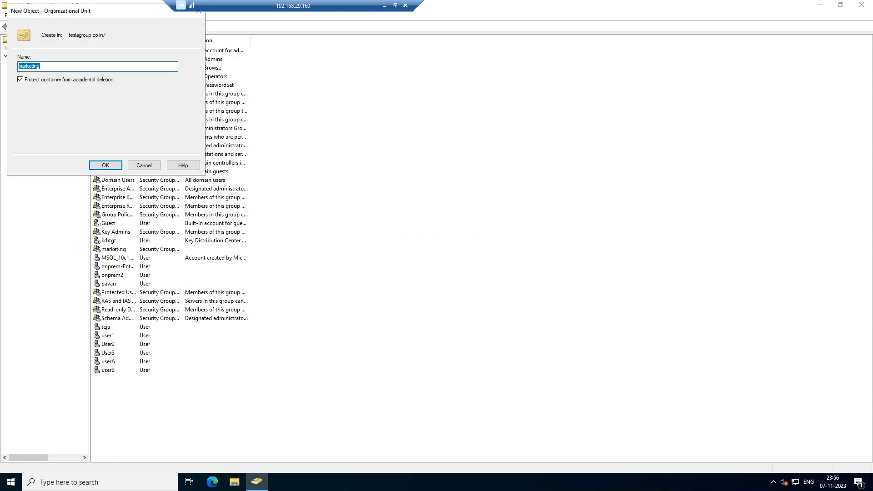
pyautogui.write('accounts')
pyautogui.click(105, 166)
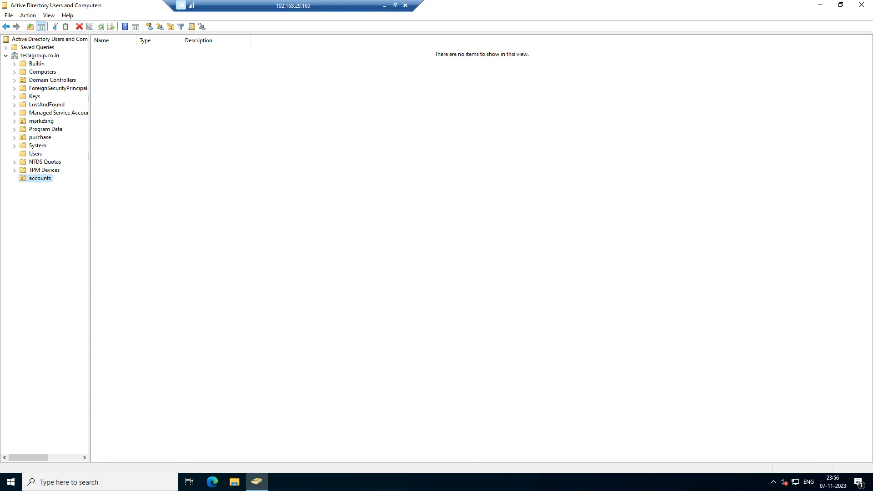
# Try to delete the accounts organizational unit
pyautogui.rightClick(40, 178)
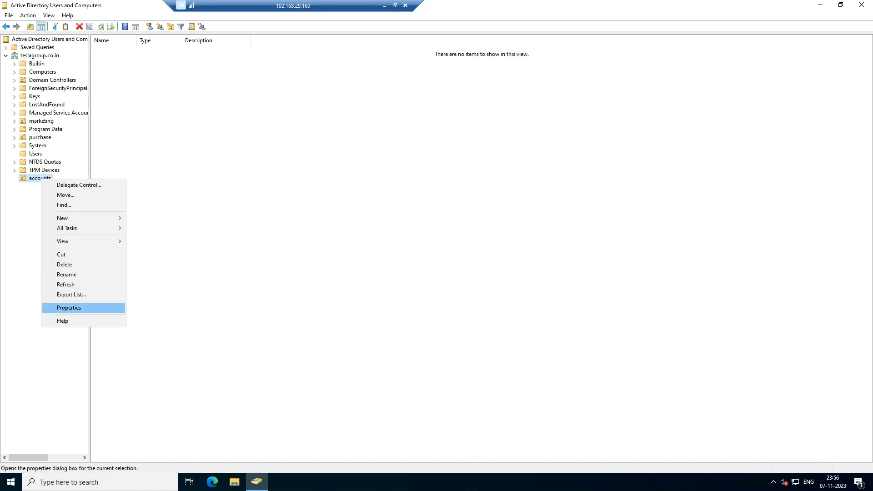
pyautogui.click(64, 264)
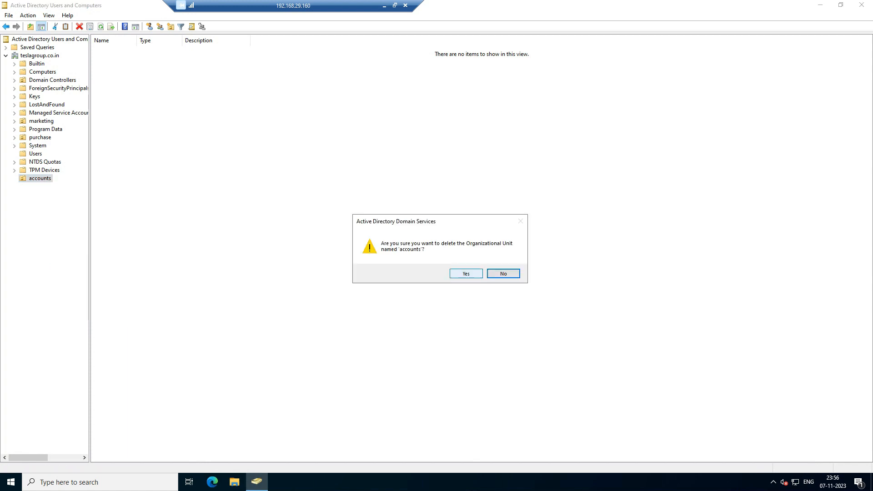
pyautogui.click(466, 273)
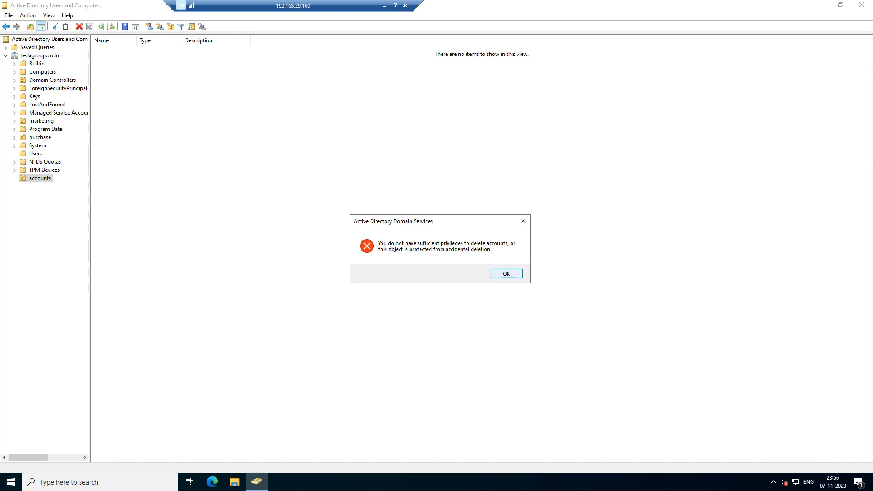
pyautogui.click(506, 274)
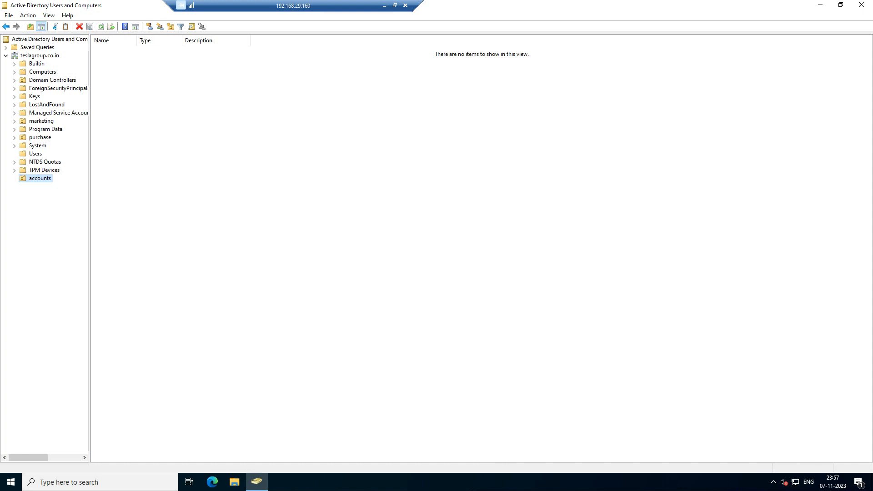
# Turn Advanced Features off and back on for the console view
pyautogui.click(49, 15)
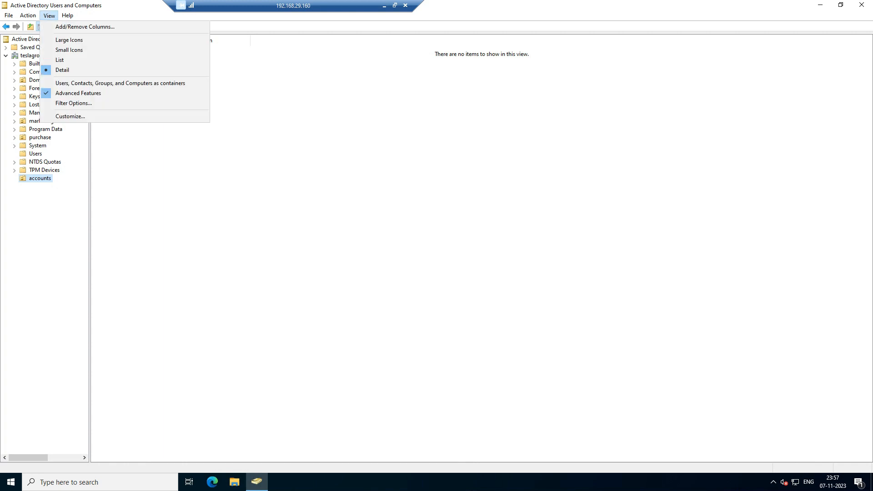
pyautogui.click(78, 93)
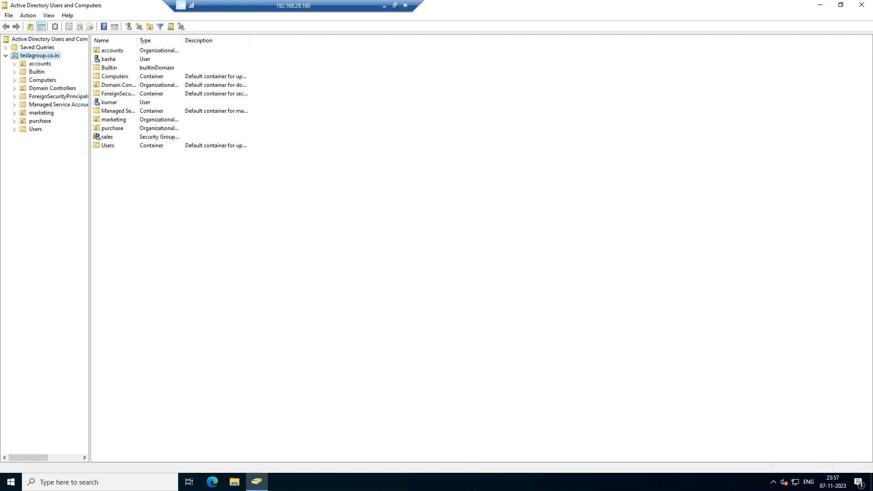
pyautogui.click(49, 16)
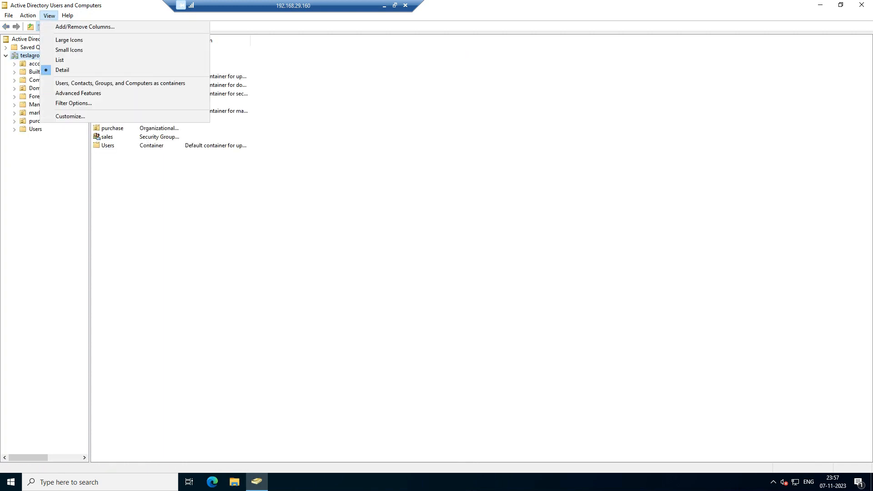
pyautogui.click(78, 93)
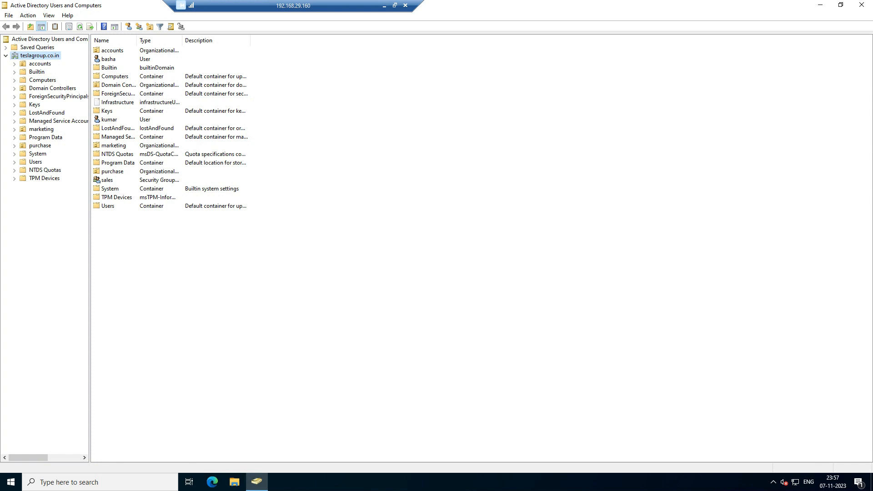
# Remove the protection from accidental deletion in the properties of the accounts organizational unit
pyautogui.click(40, 63)
pyautogui.rightClick(44, 63)
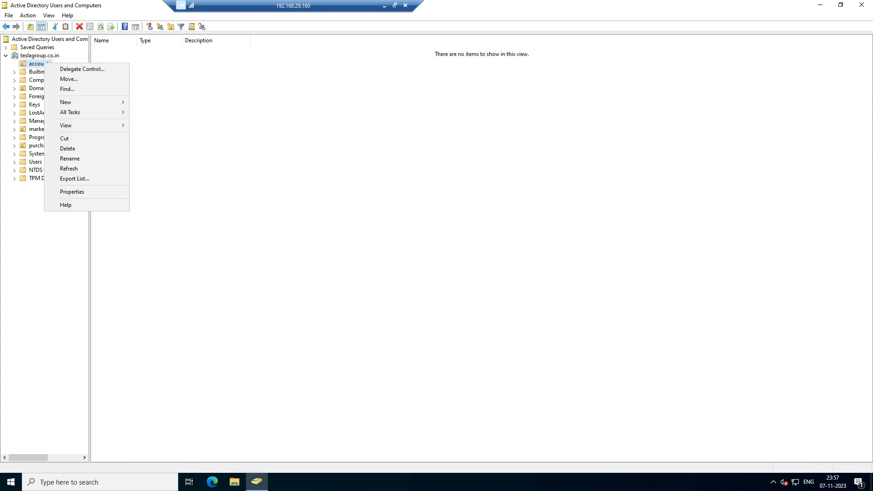
pyautogui.click(72, 191)
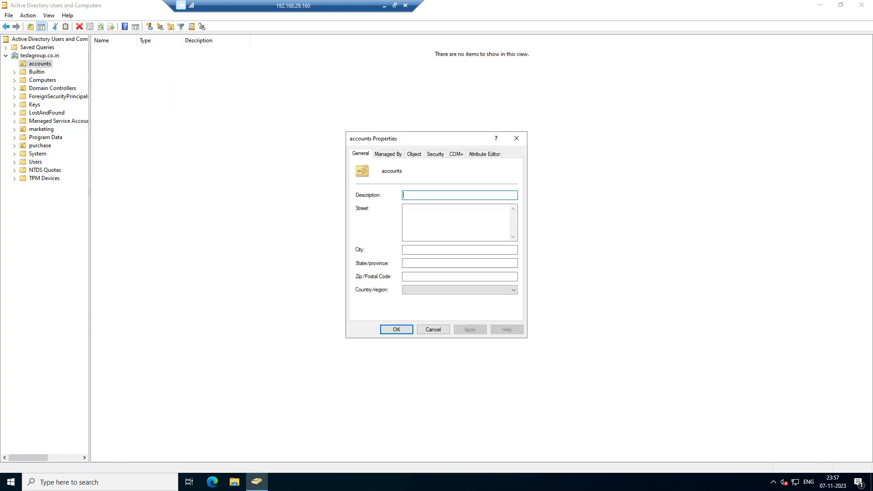
pyautogui.click(414, 155)
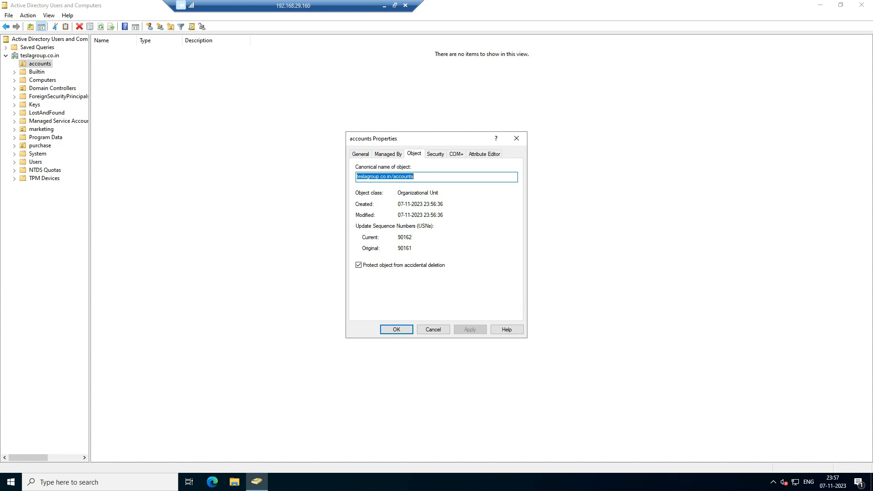
pyautogui.click(359, 265)
pyautogui.click(470, 329)
pyautogui.click(396, 329)
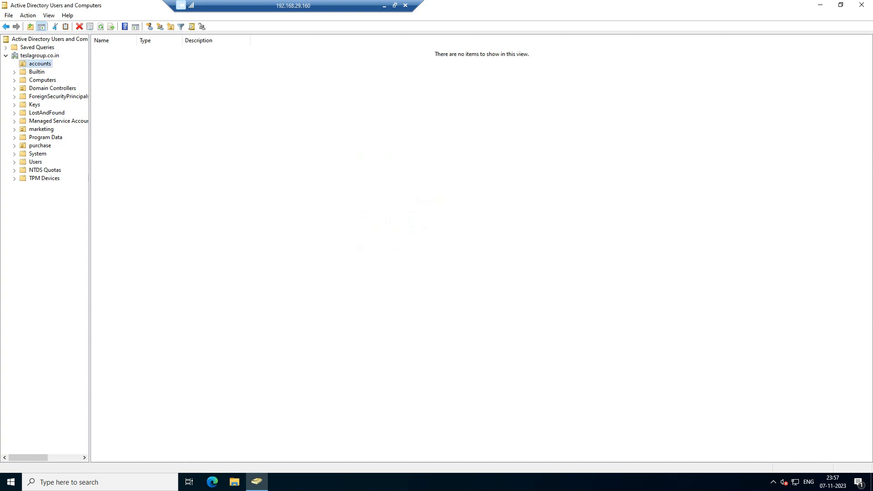
# Delete the accounts organizational unit from the domain
pyautogui.rightClick(42, 64)
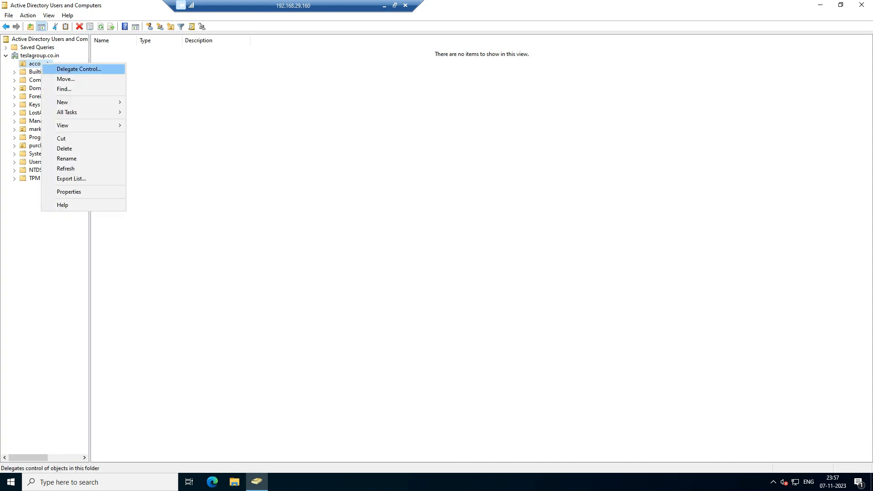
pyautogui.click(64, 149)
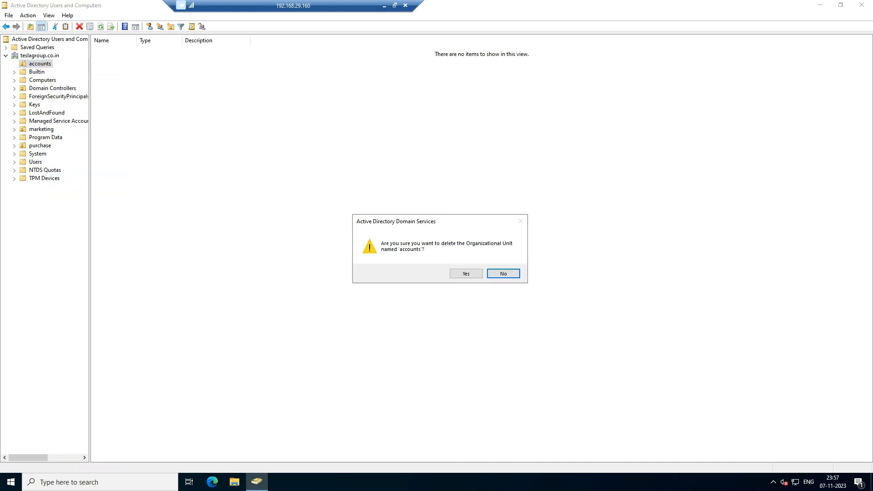
pyautogui.click(466, 273)
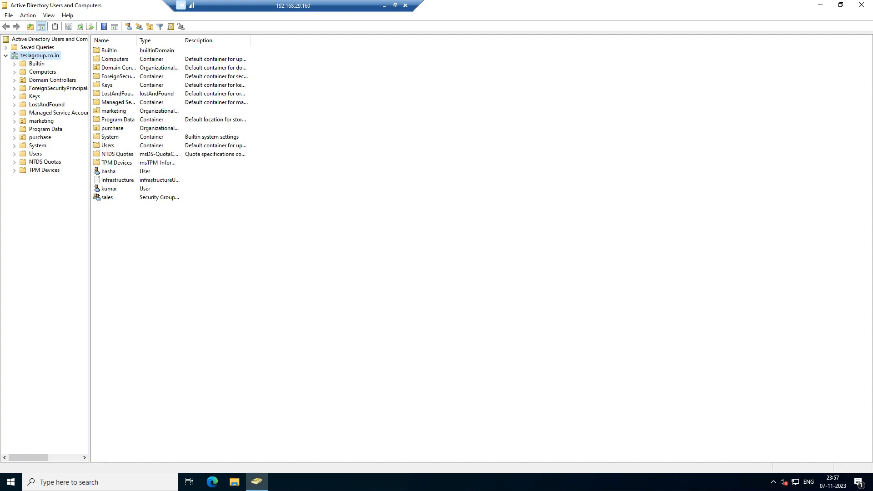
# Enable protection from accidental deletion for the user account listed just above Infrastructure in the domain root
pyautogui.rightClick(108, 172)
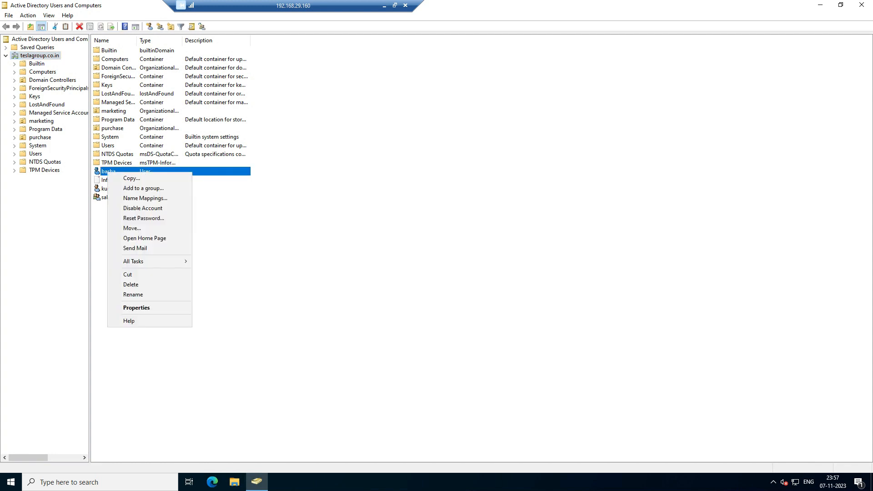
pyautogui.click(136, 307)
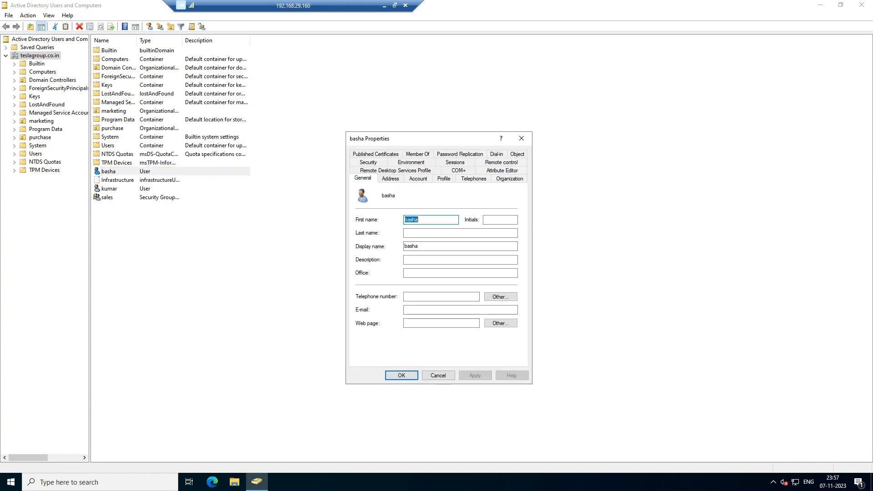
pyautogui.click(517, 154)
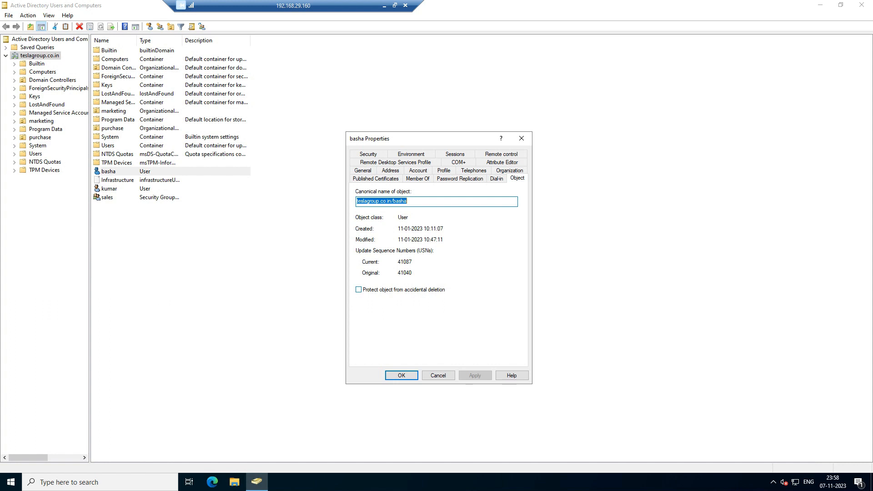
pyautogui.click(358, 290)
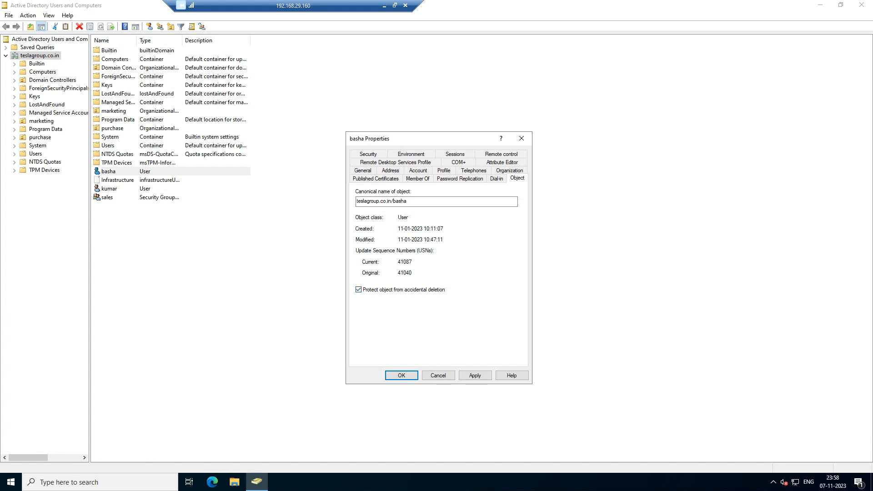
pyautogui.click(475, 375)
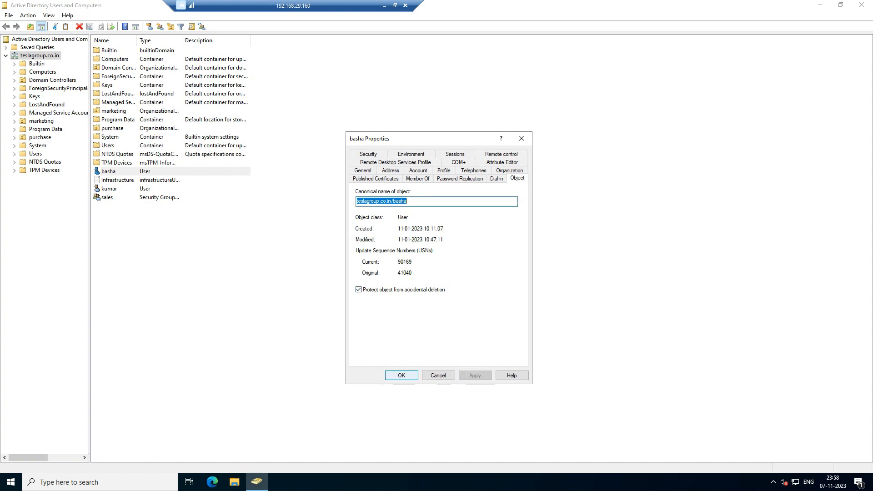
pyautogui.click(402, 376)
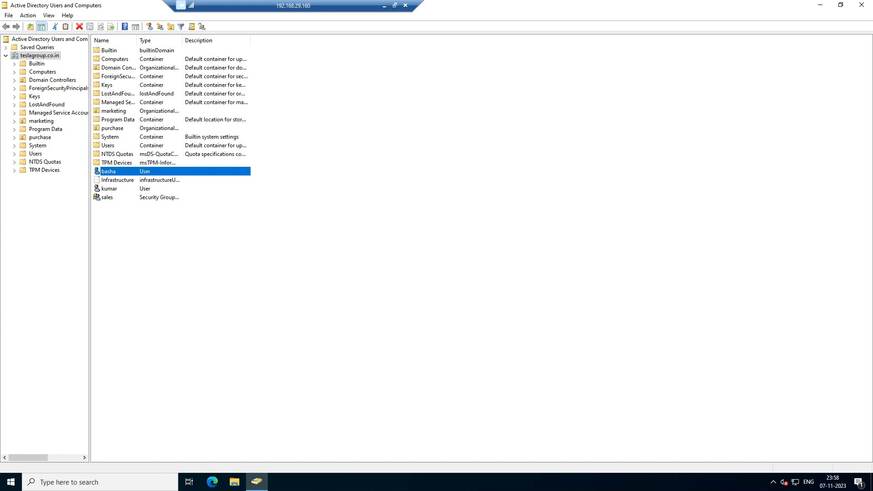
# Try to delete the user account listed just above Infrastructure
pyautogui.rightClick(136, 171)
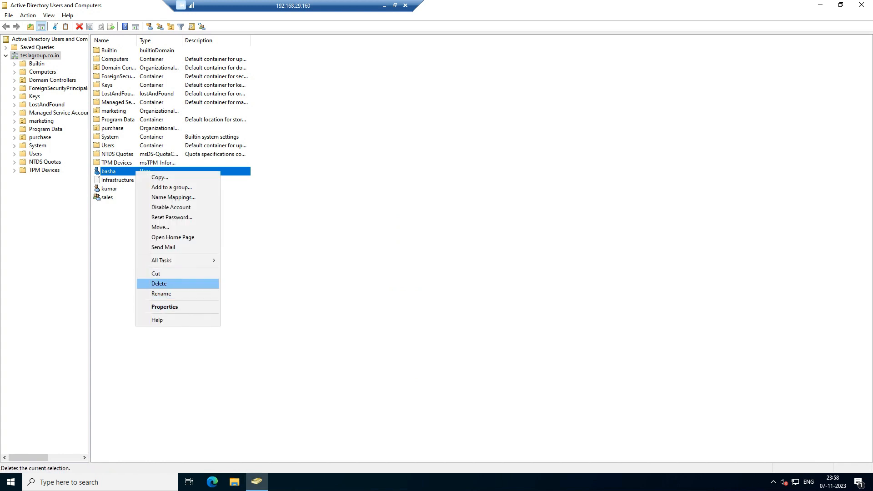
pyautogui.click(159, 284)
pyautogui.click(466, 273)
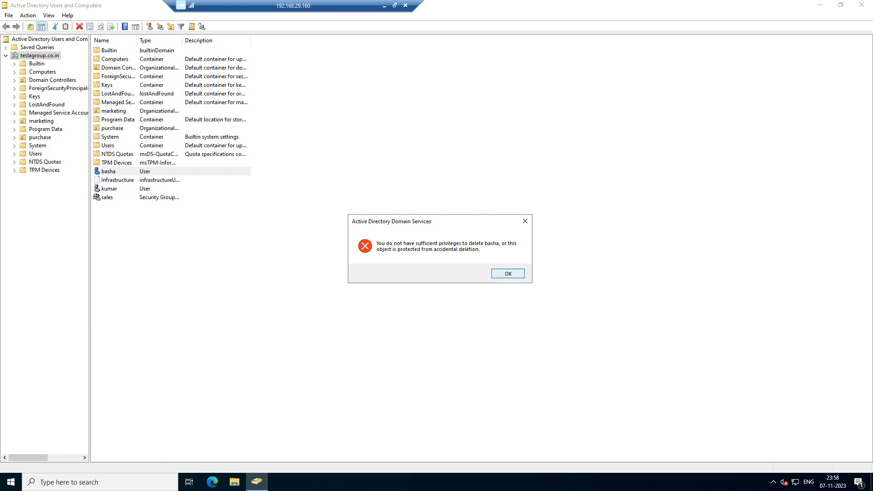
pyautogui.click(508, 273)
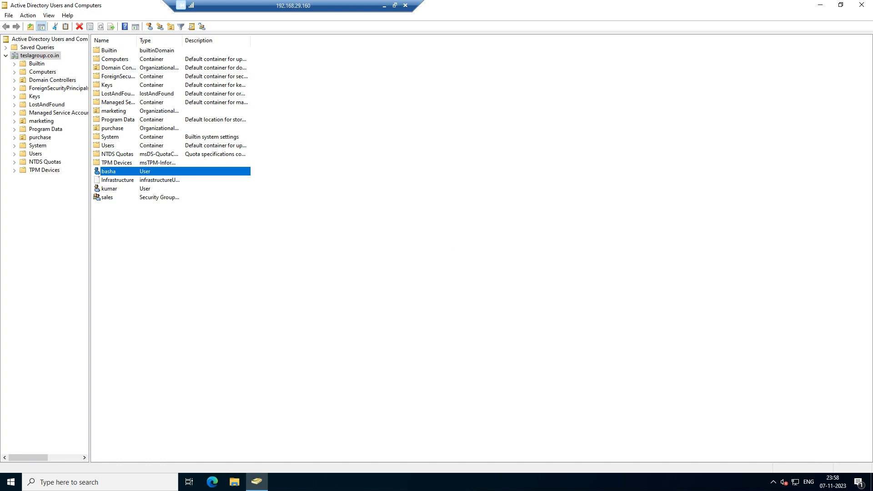
# Remove the protection from accidental deletion in the properties of the user account listed just above Infrastructure
pyautogui.rightClick(123, 171)
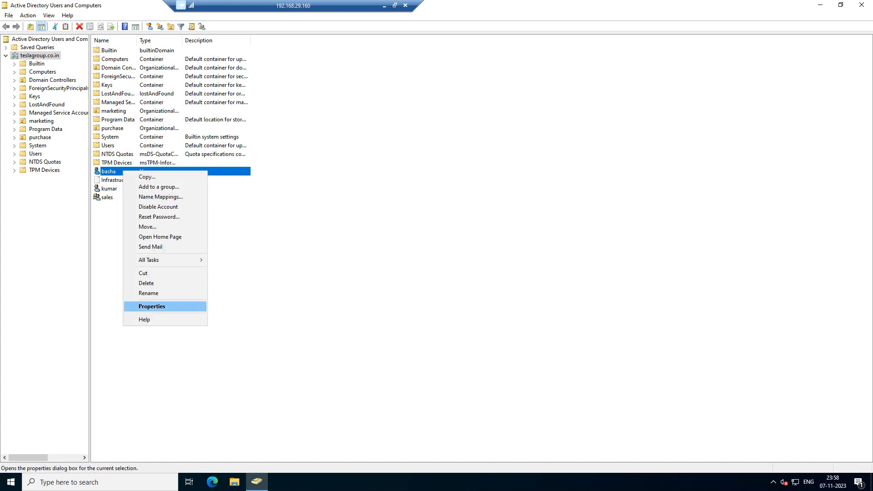
pyautogui.press('Return')
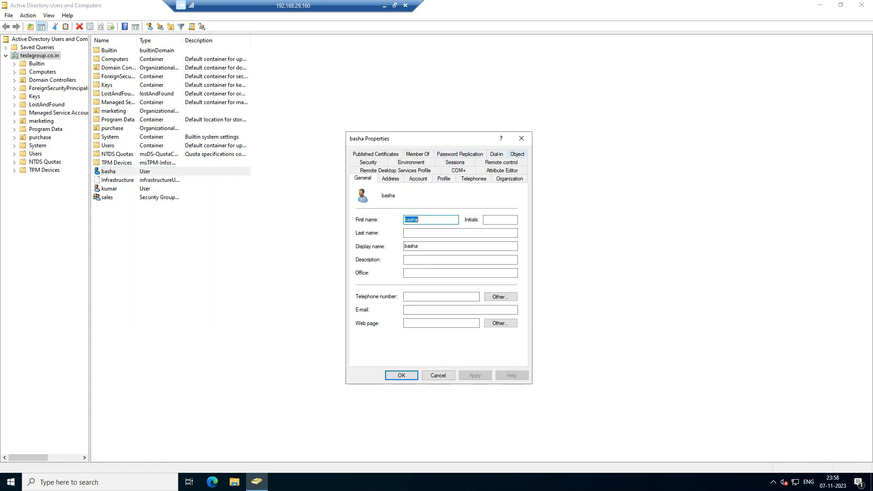
pyautogui.click(517, 154)
pyautogui.click(359, 290)
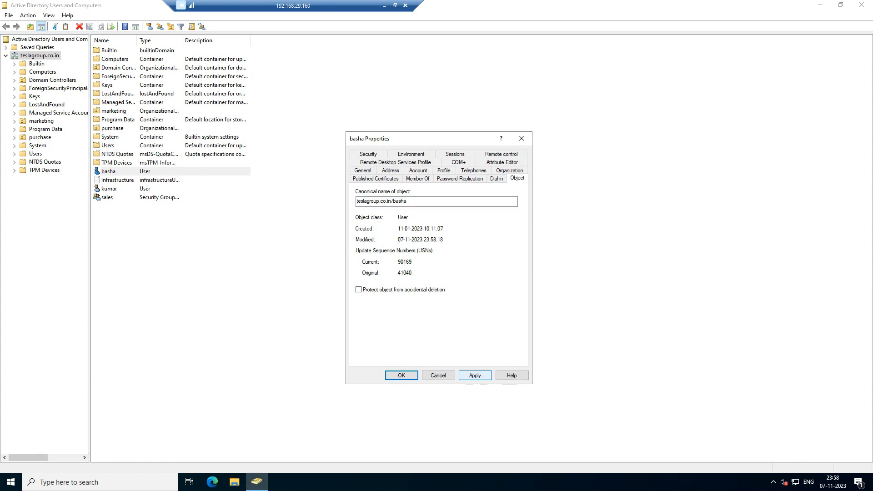
pyautogui.click(475, 375)
pyautogui.press('Return')
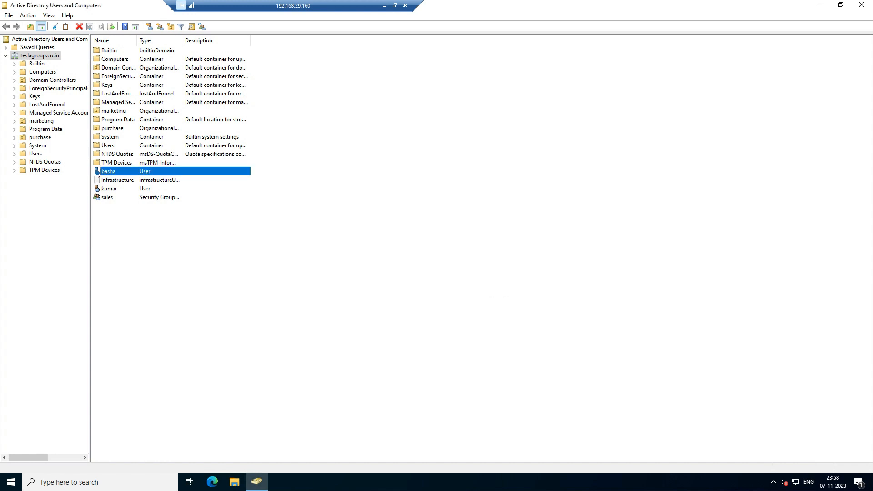
# Delete the user account listed just above Infrastructure from the domain root
pyautogui.rightClick(173, 171)
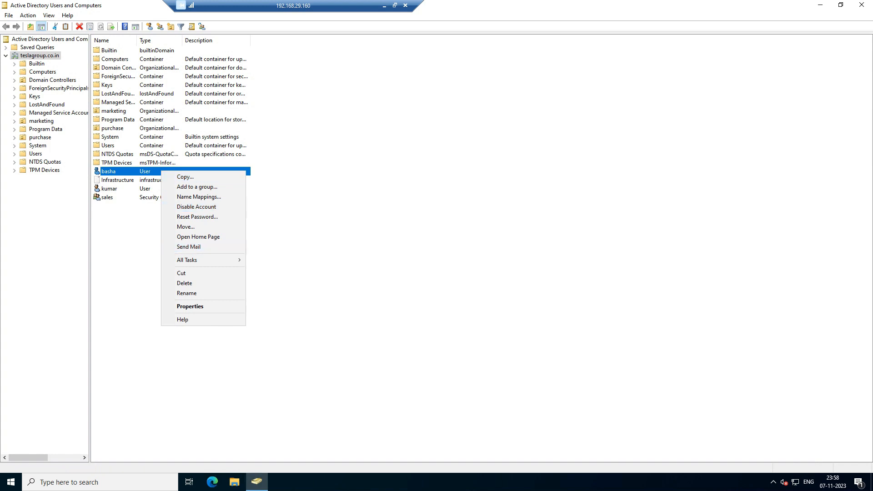
pyautogui.click(182, 283)
pyautogui.click(466, 274)
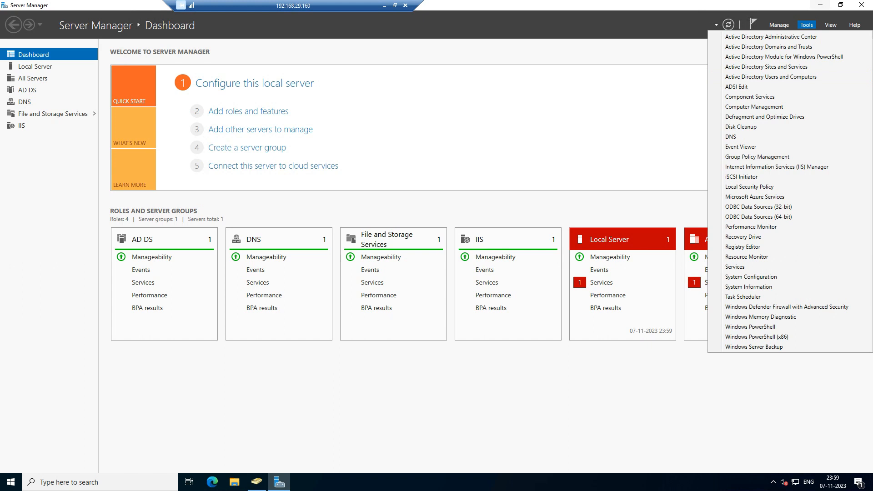
# Switch to Active Directory Administrative Center and enable protection from accidental deletion for the sales group in teslagroup (local)
pyautogui.click(771, 37)
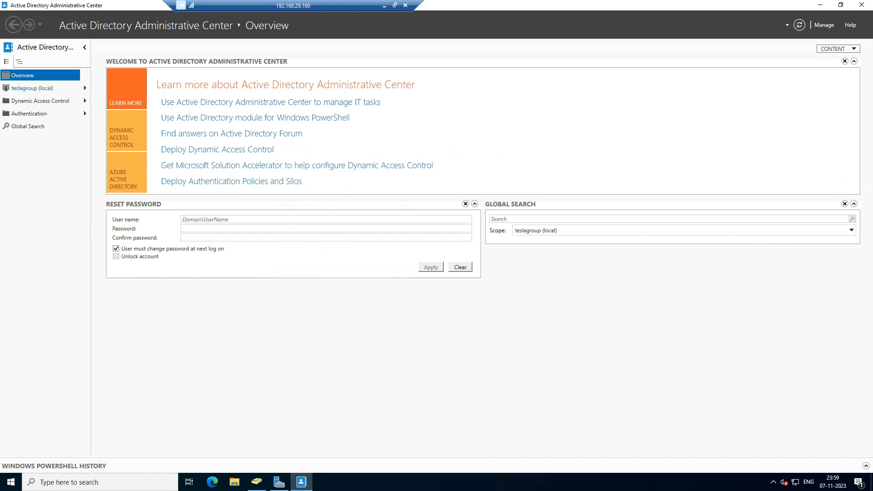
pyautogui.click(32, 89)
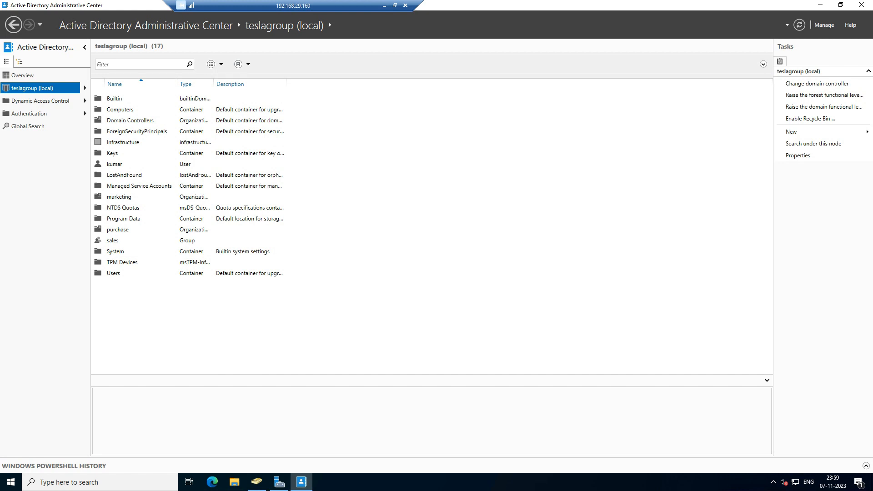
pyautogui.rightClick(117, 240)
pyautogui.click(132, 281)
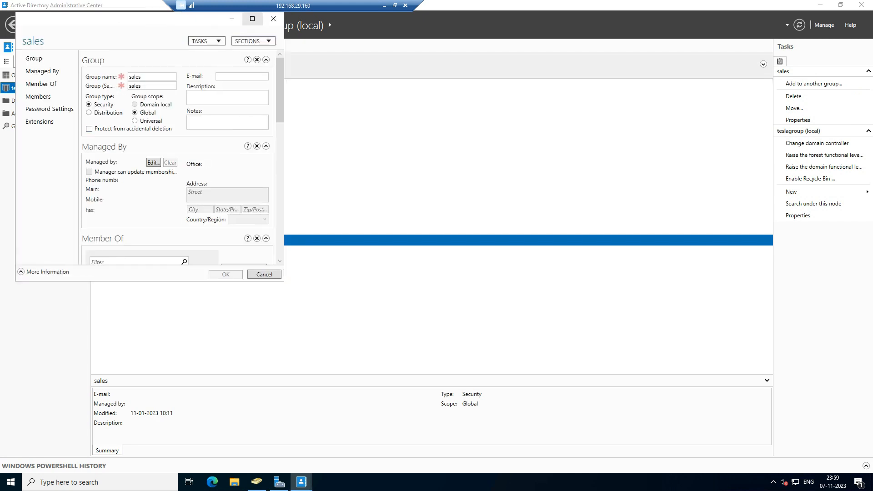
pyautogui.moveTo(214, 18); pyautogui.dragTo(454, 88)
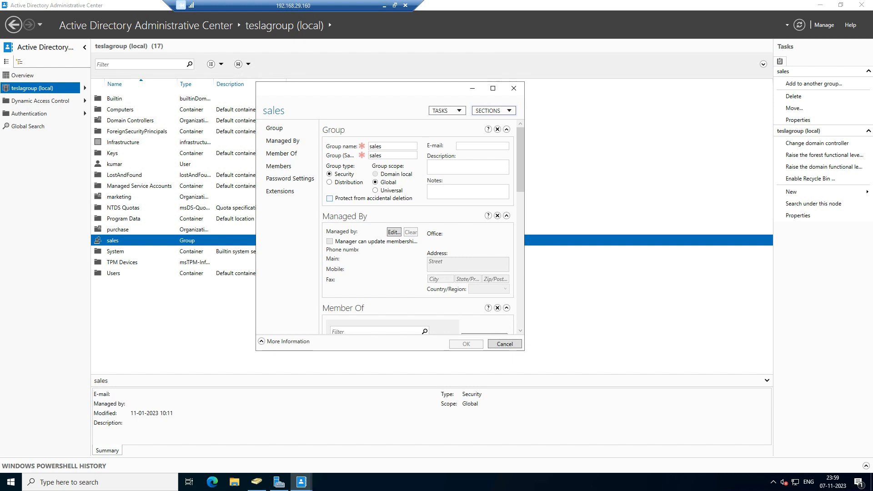
pyautogui.click(395, 198)
pyautogui.click(466, 344)
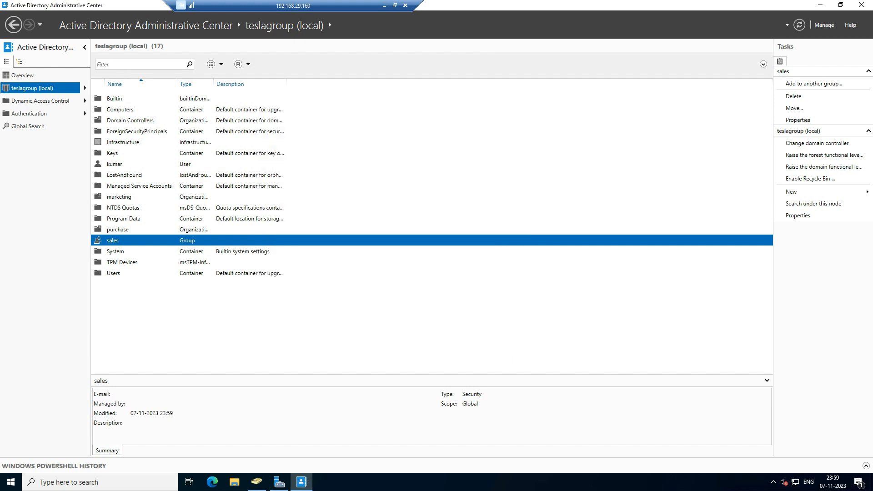
# Try to delete the sales group from teslagroup (local)
pyautogui.rightClick(164, 237)
pyautogui.click(189, 255)
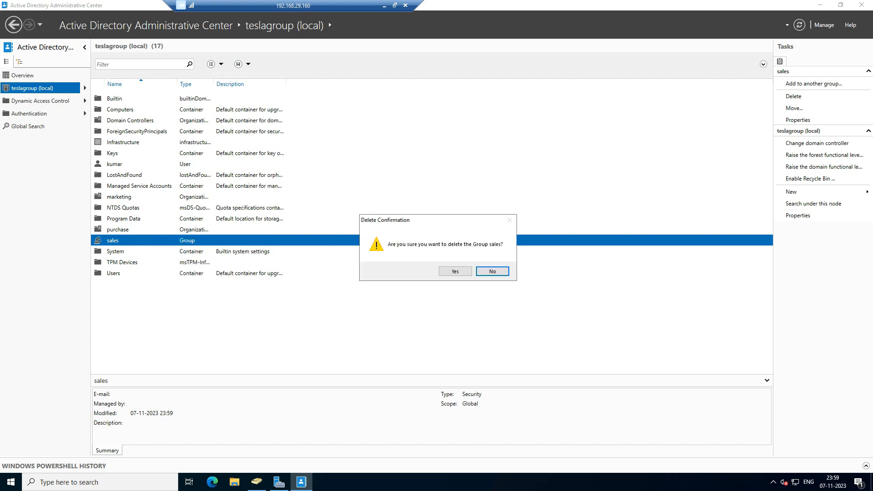
pyautogui.click(455, 271)
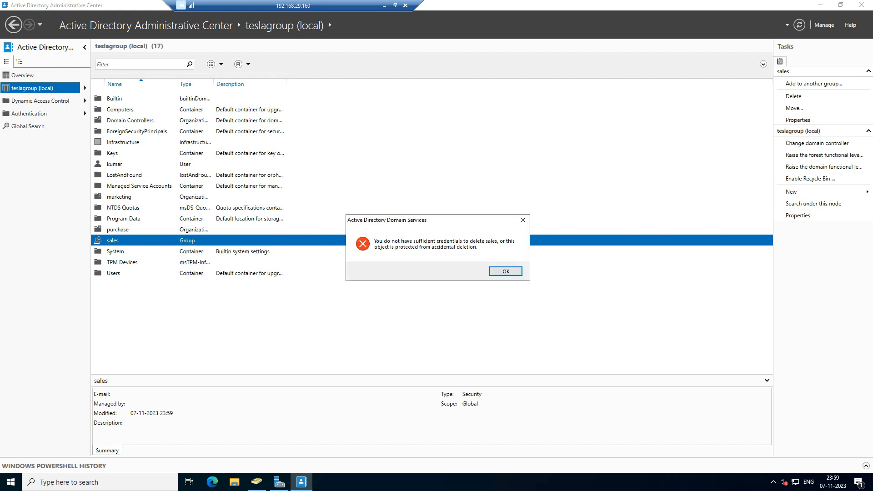
pyautogui.click(506, 271)
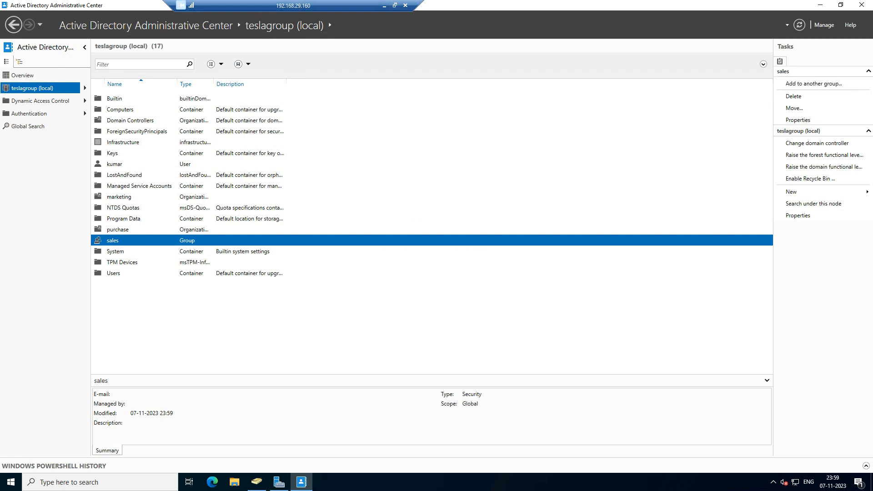
# Check the accidental deletion protection setting in the properties of the purchase organizational unit
pyautogui.rightClick(145, 229)
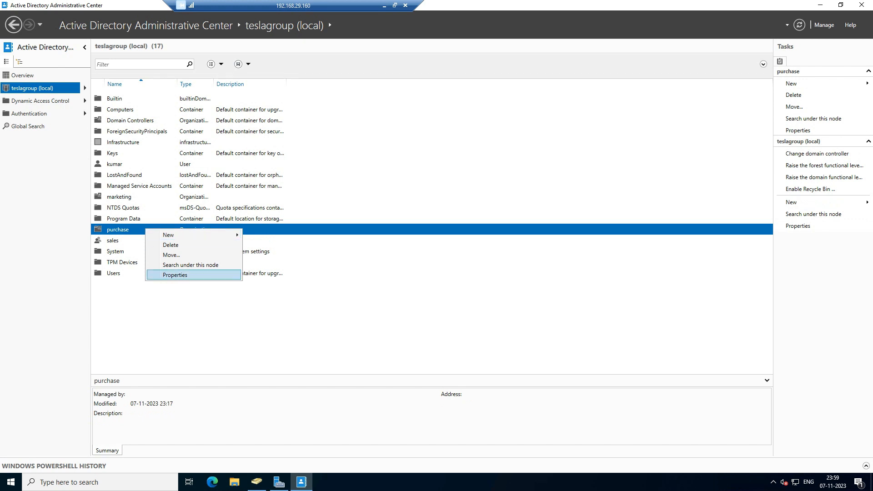
pyautogui.click(176, 275)
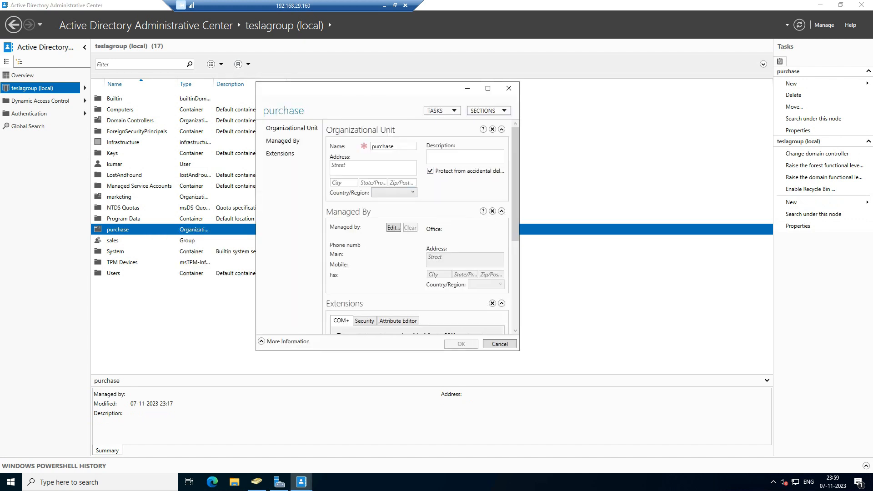
pyautogui.click(488, 89)
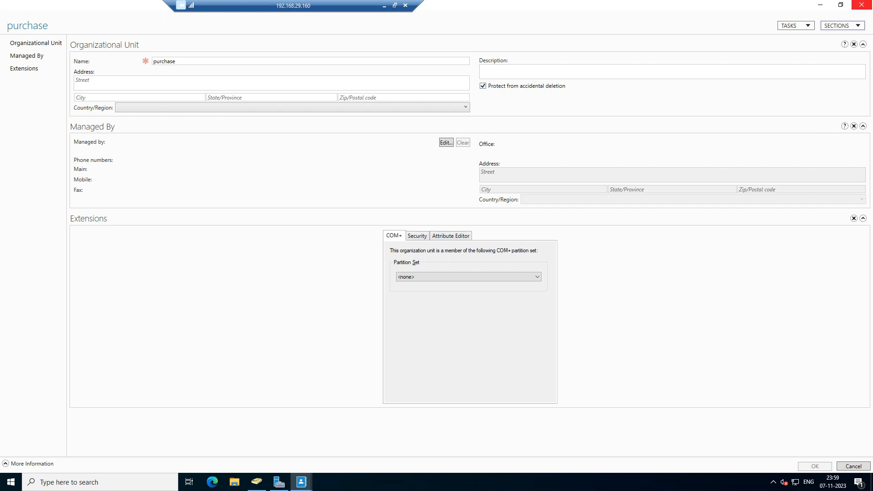
pyautogui.click(862, 5)
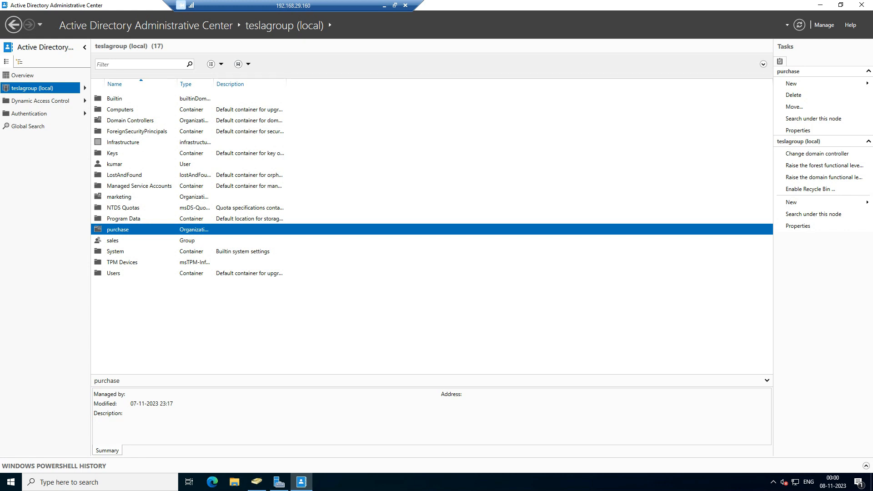
# Select accidental deletion protection in the properties of the user account listed just below Keys, and close them without saving
pyautogui.rightClick(132, 164)
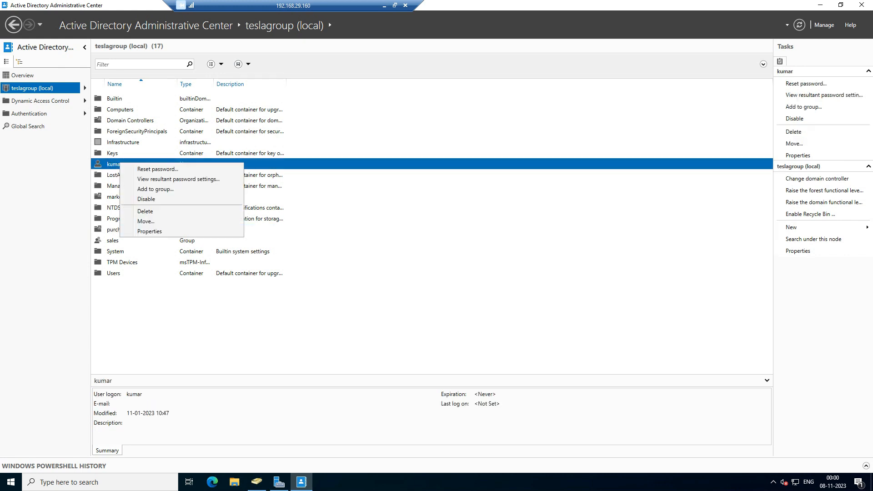
pyautogui.click(146, 230)
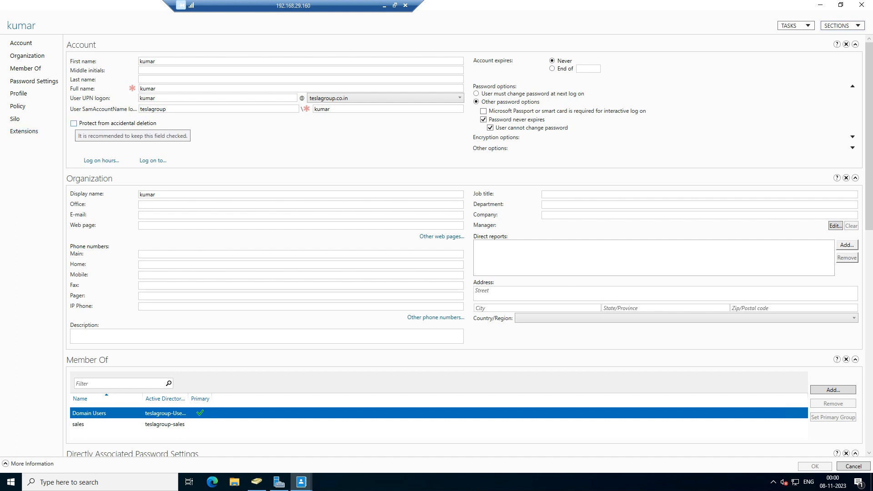
pyautogui.click(73, 124)
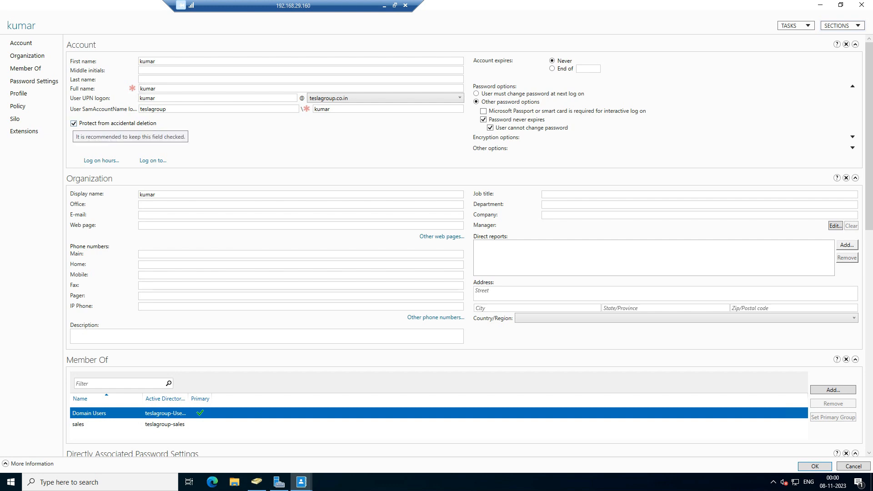
pyautogui.click(861, 5)
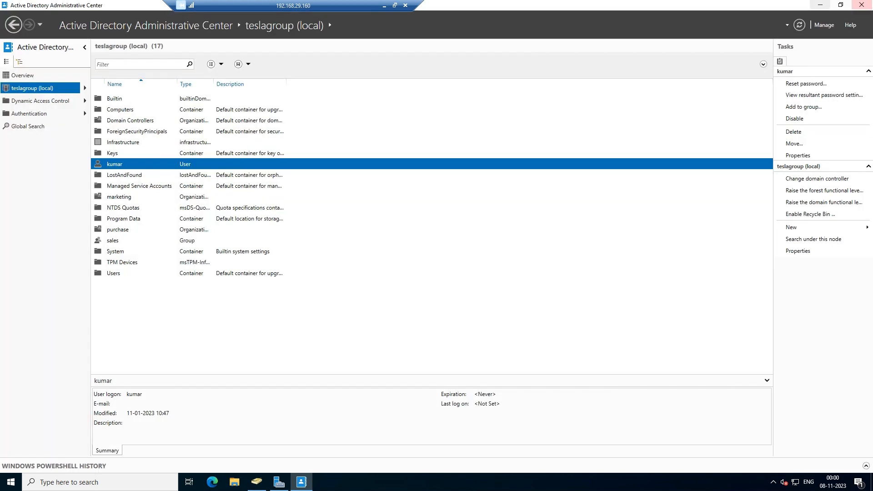
# Close Active Directory Administrative Center and Server Manager
pyautogui.click(861, 5)
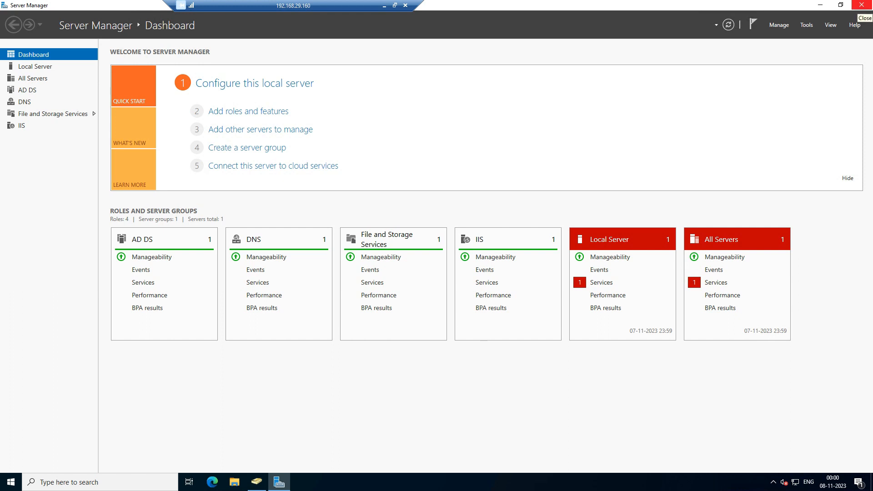
pyautogui.click(861, 5)
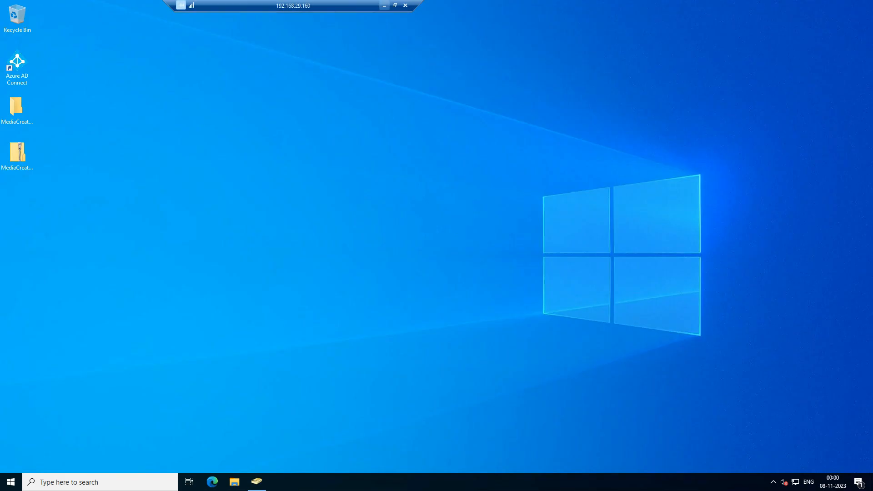